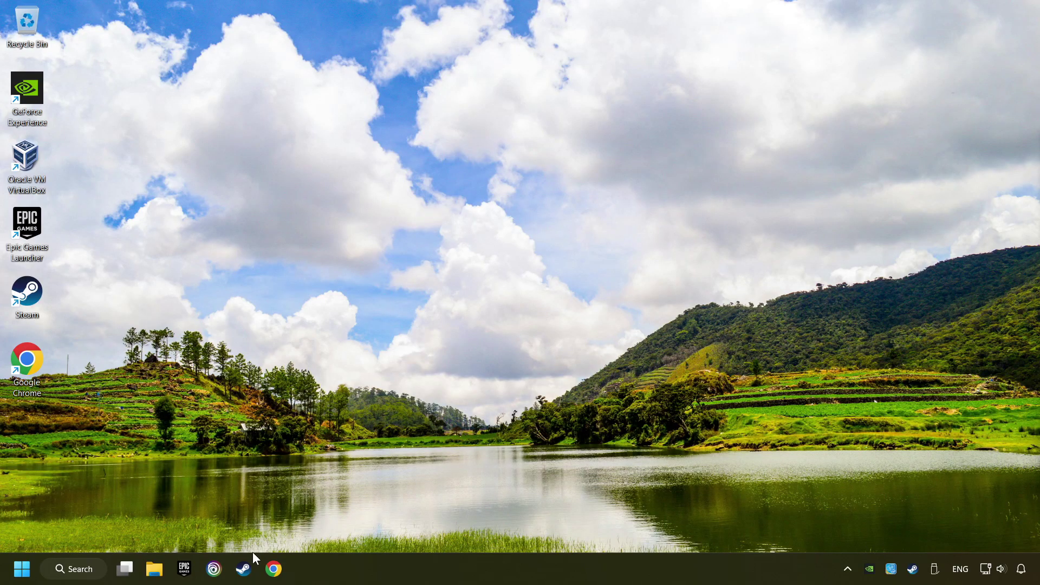
Step: Open the Steam client from the taskbar, showing the library with GAME favourited
left_click(243, 570)
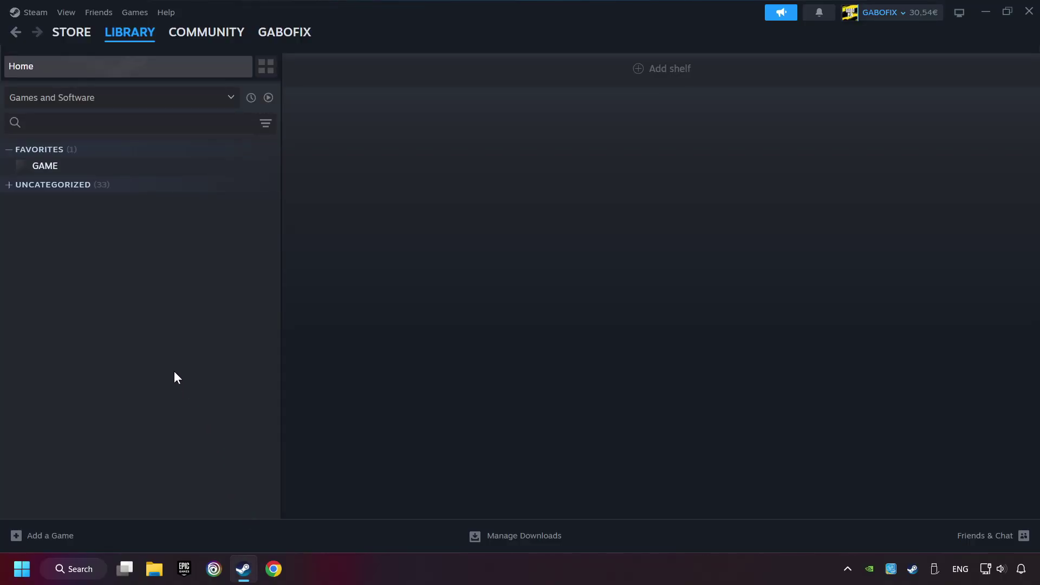
Step: Enable Steam Input for Xbox, Switch Pro and generic controllers, leaving PlayStation unchanged
left_click(41, 18)
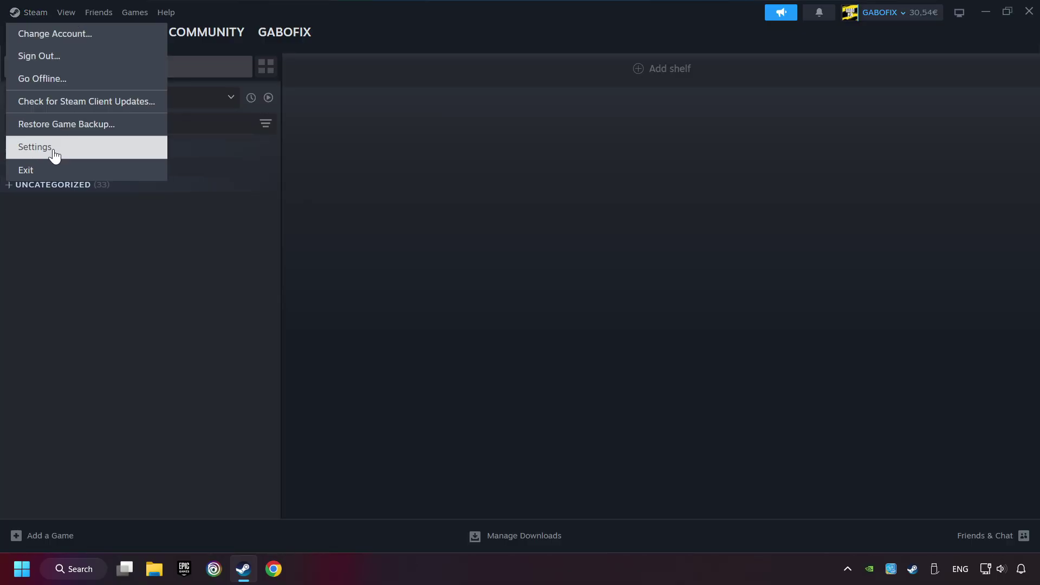
left_click(108, 152)
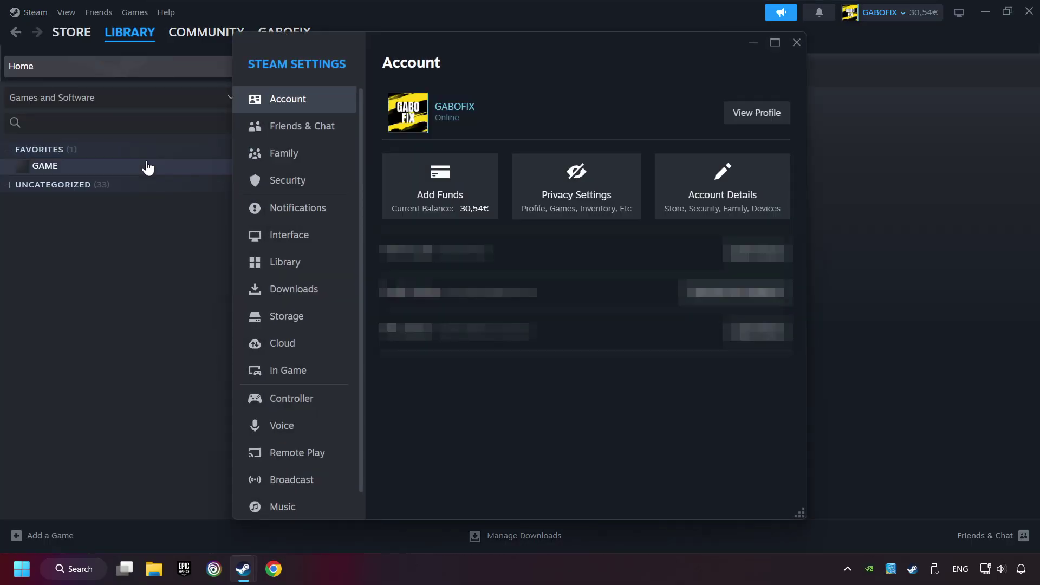
scroll(289, 317, "down", 1)
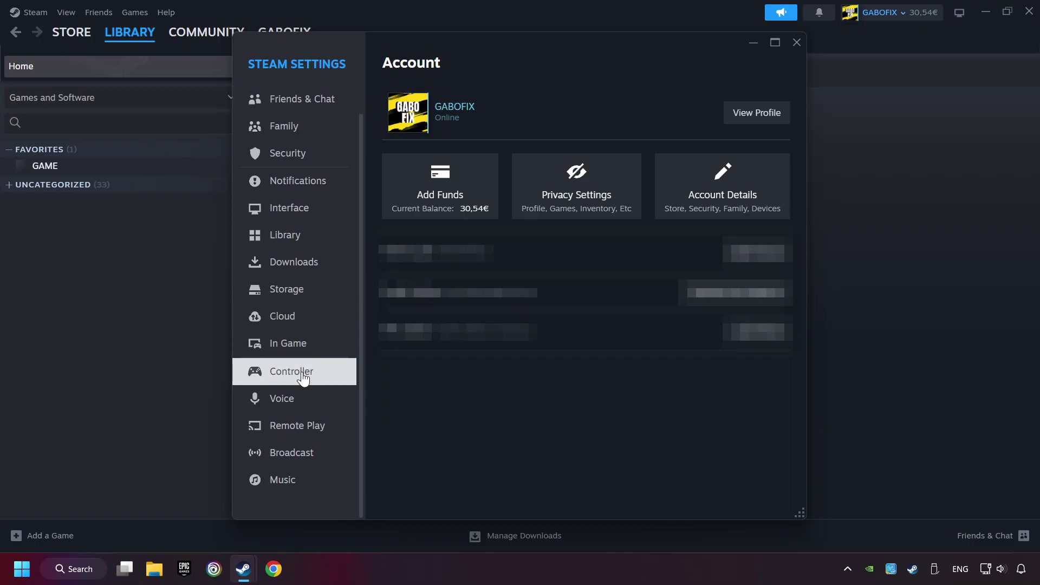
left_click(343, 376)
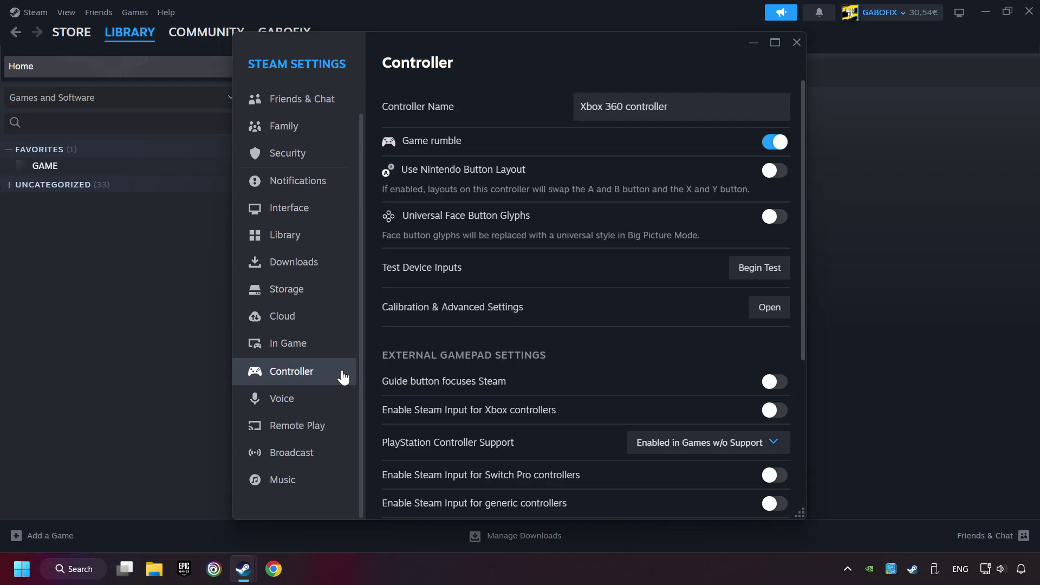
scroll(548, 324, "down", 1)
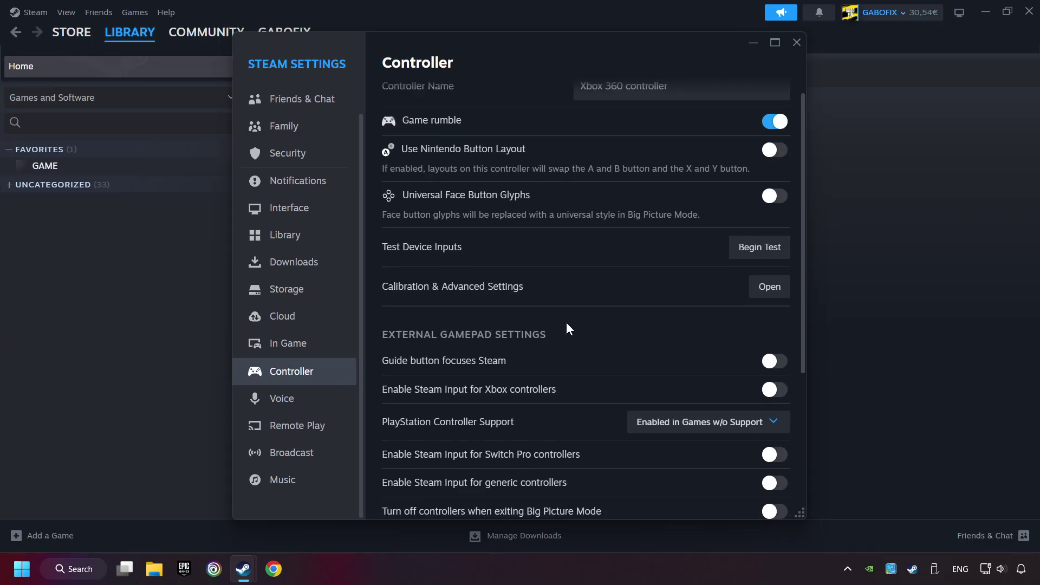
scroll(567, 324, "down", 2)
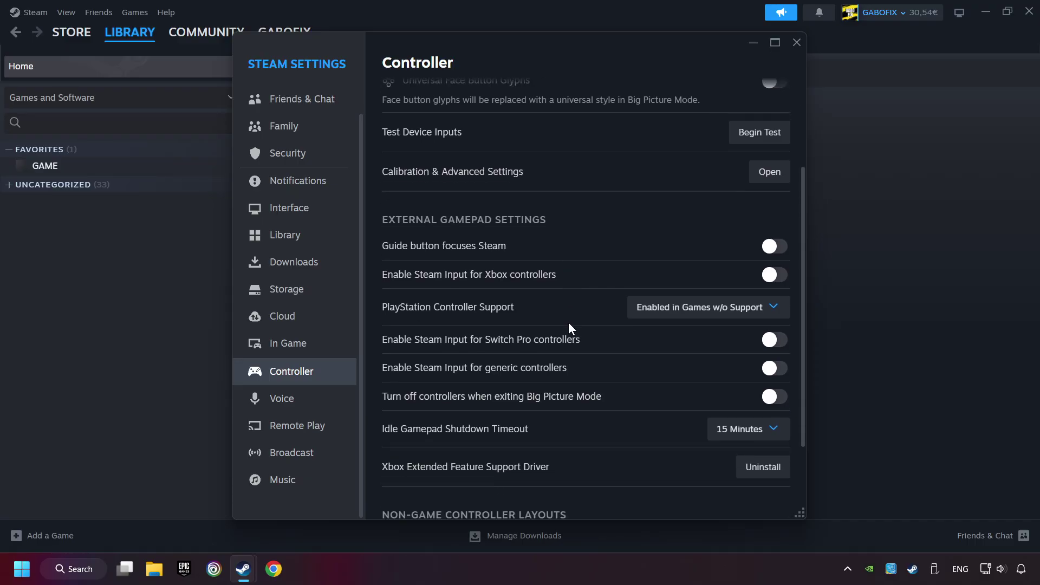
left_click(774, 277)
left_click(751, 309)
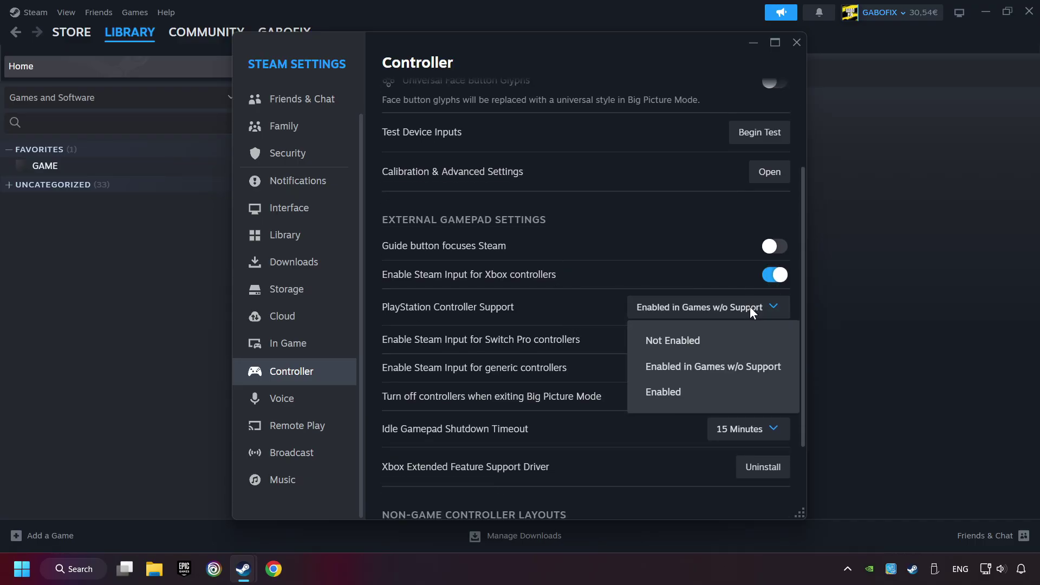
left_click(733, 367)
left_click(772, 339)
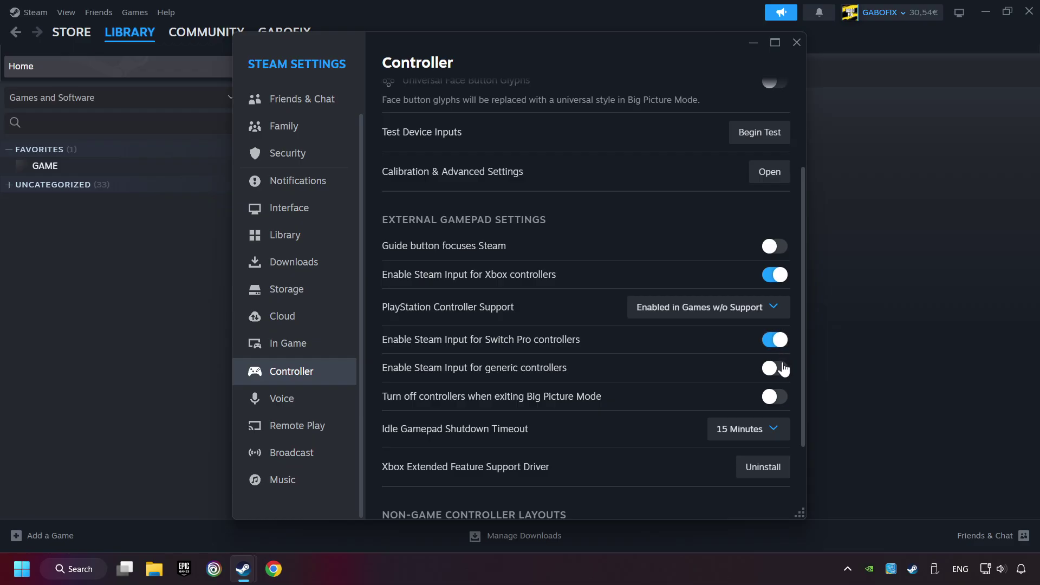
left_click(776, 367)
Step: Close Settings, then open and cancel the Add Non-Steam Game dialog without adding anything
left_click(799, 47)
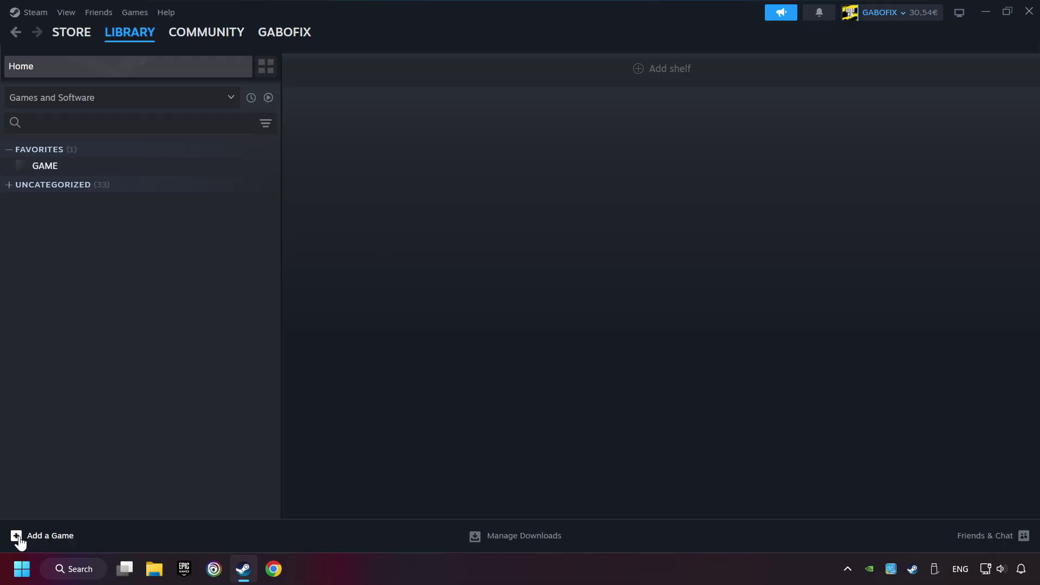
left_click(49, 537)
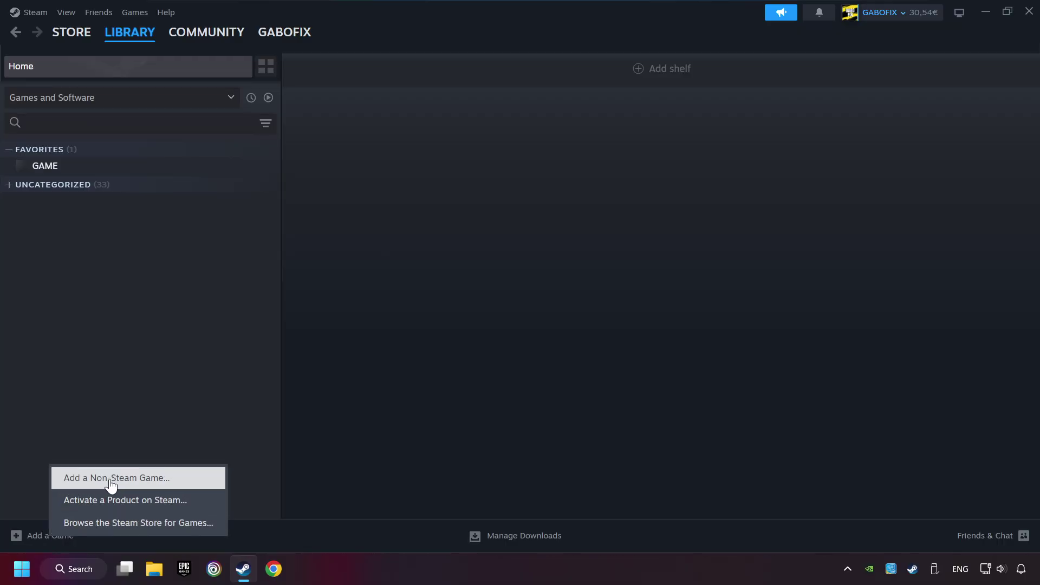
left_click(183, 477)
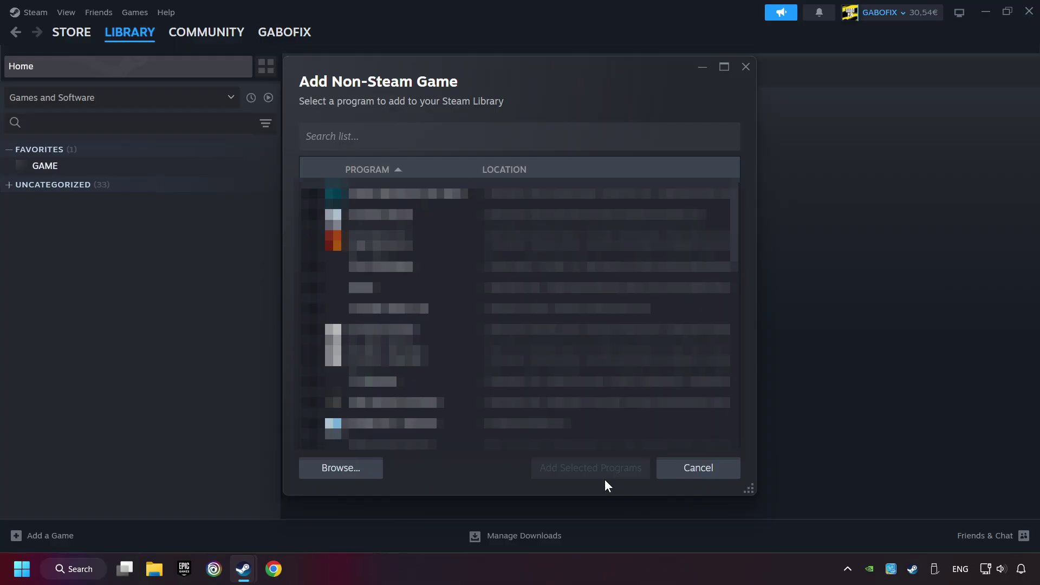
left_click(670, 471)
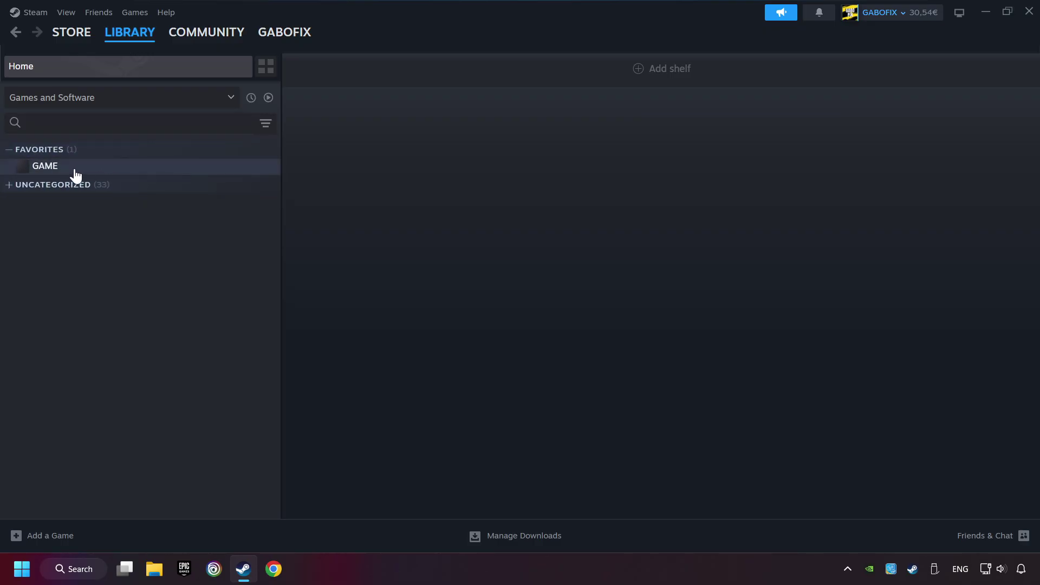
Step: Open GAME's library page and its controller settings showing the Gamepad template
left_click(119, 174)
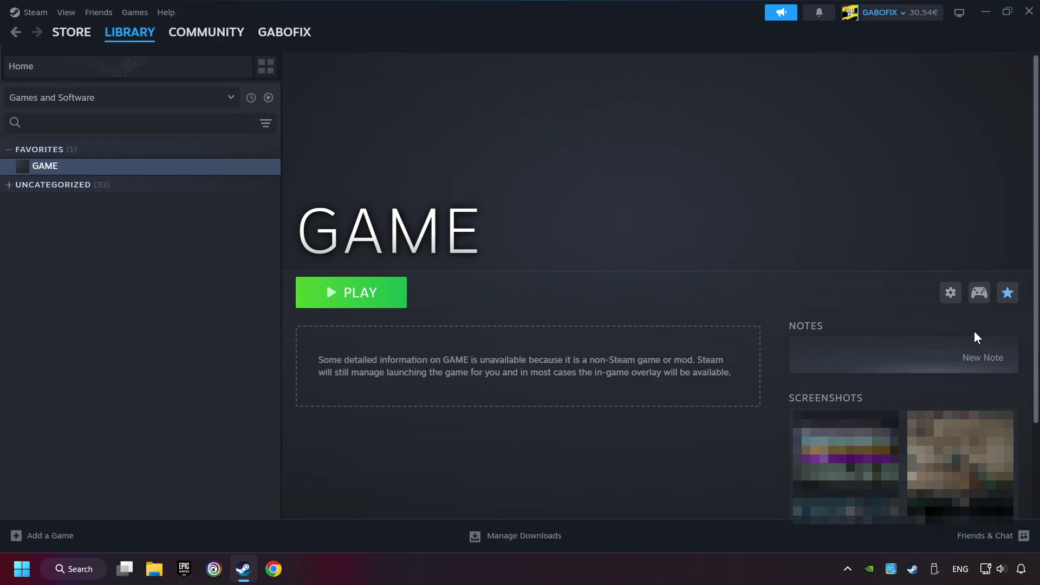
left_click(979, 294)
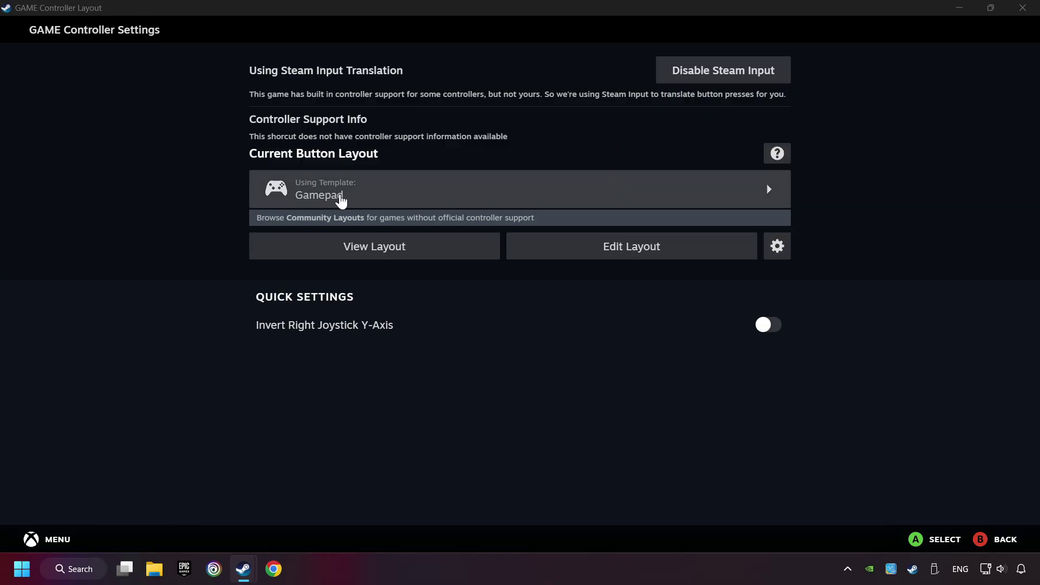
Step: Choose the Gamepad template and review its button, d-pad, trigger and joystick mappings
left_click(411, 200)
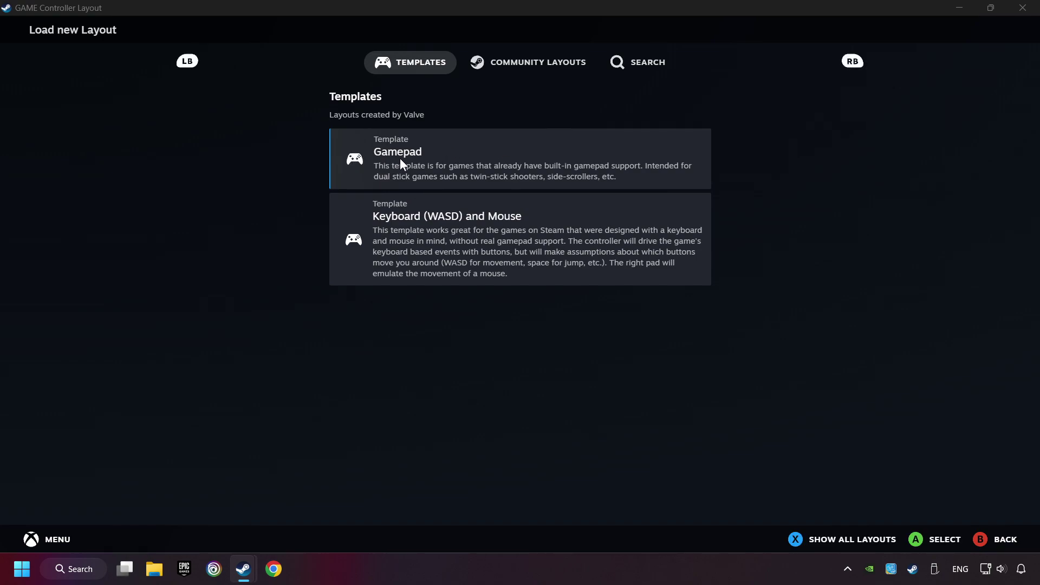
left_click(454, 150)
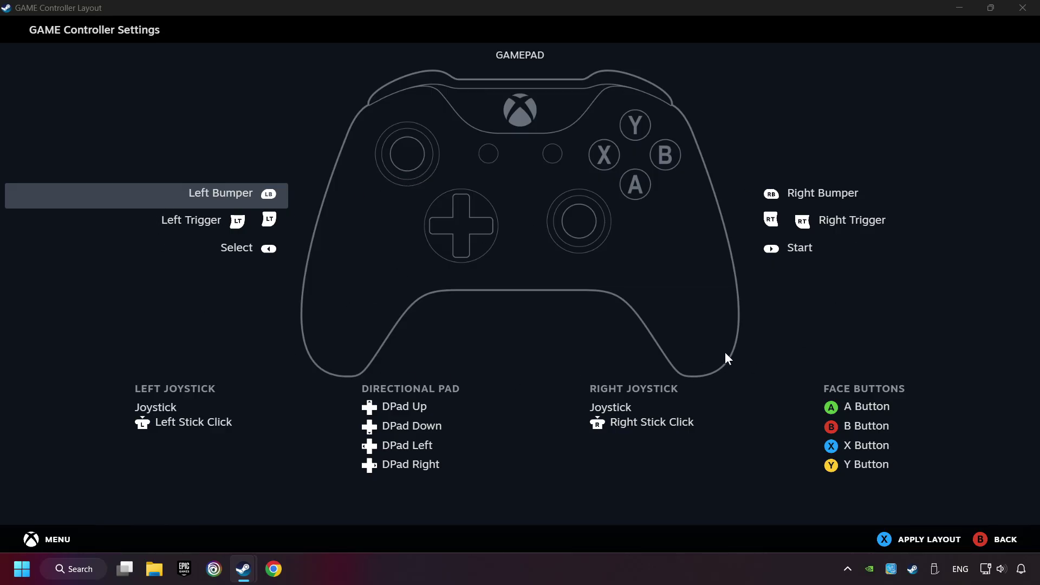
left_click(800, 196)
left_click(209, 87)
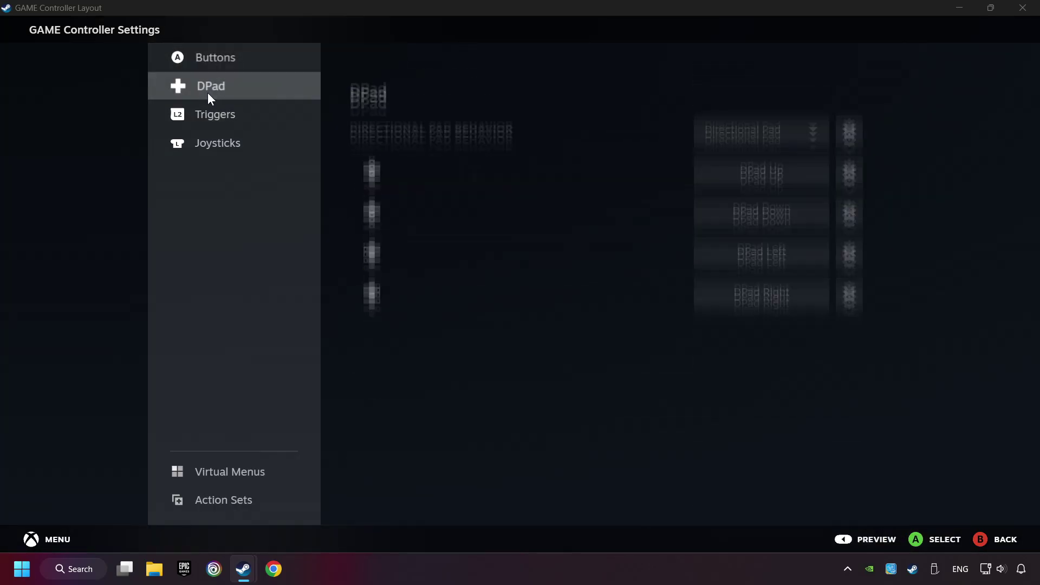
left_click(215, 115)
left_click(232, 143)
scroll(316, 80, "up", 10)
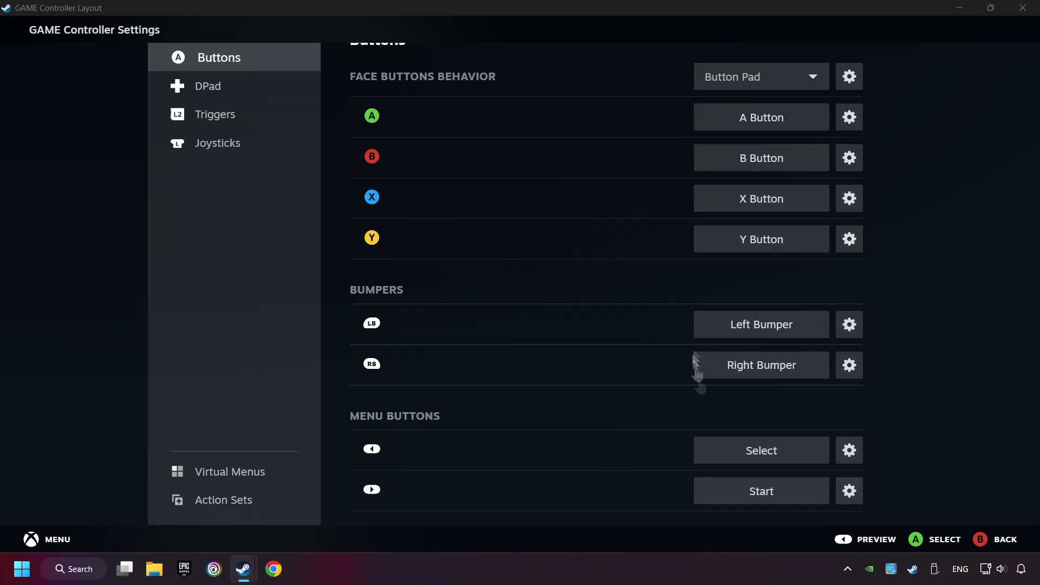
Step: Preview the full Gamepad layout, then apply it to GAME
left_click(868, 540)
left_click(1006, 541)
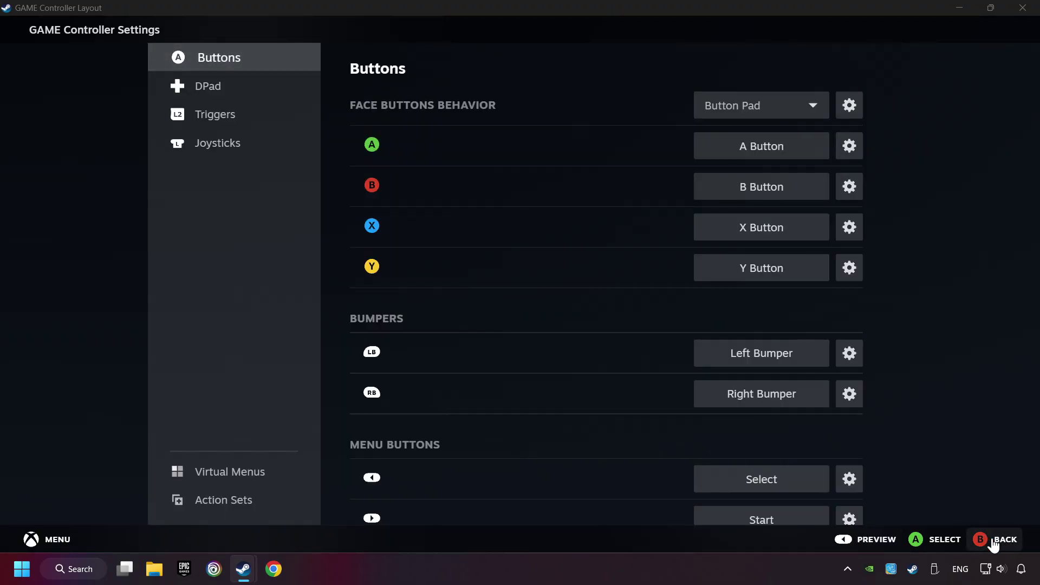
left_click(996, 540)
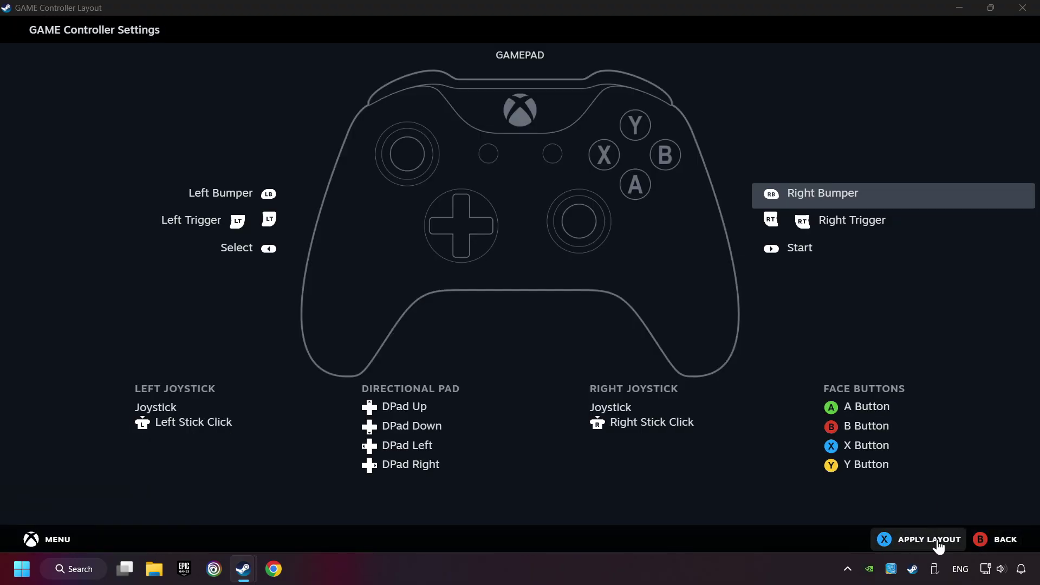
left_click(919, 544)
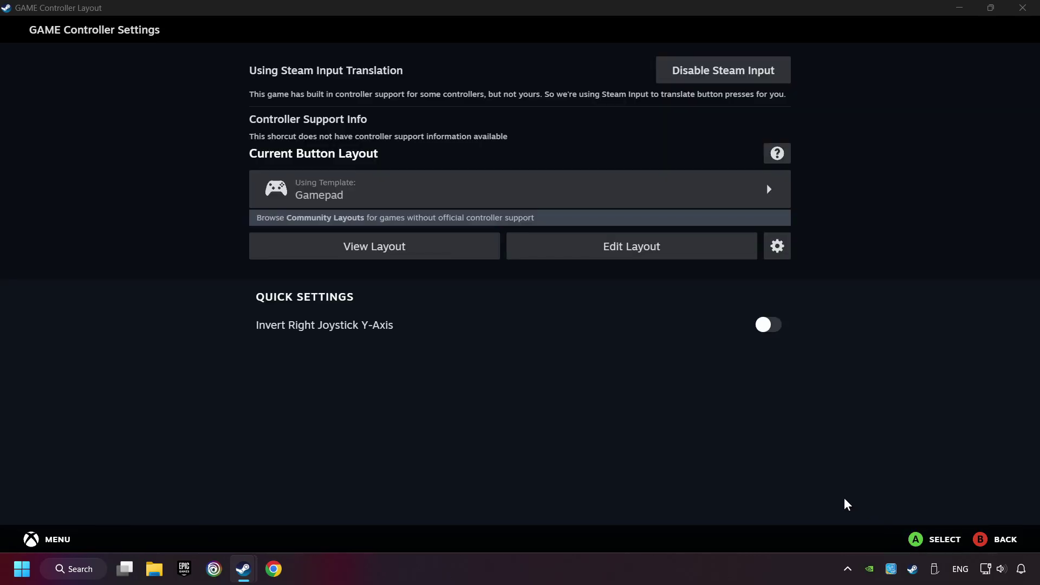
Step: Leave GAME's controller settings and launch GAME with PLAY from its library page
left_click(976, 549)
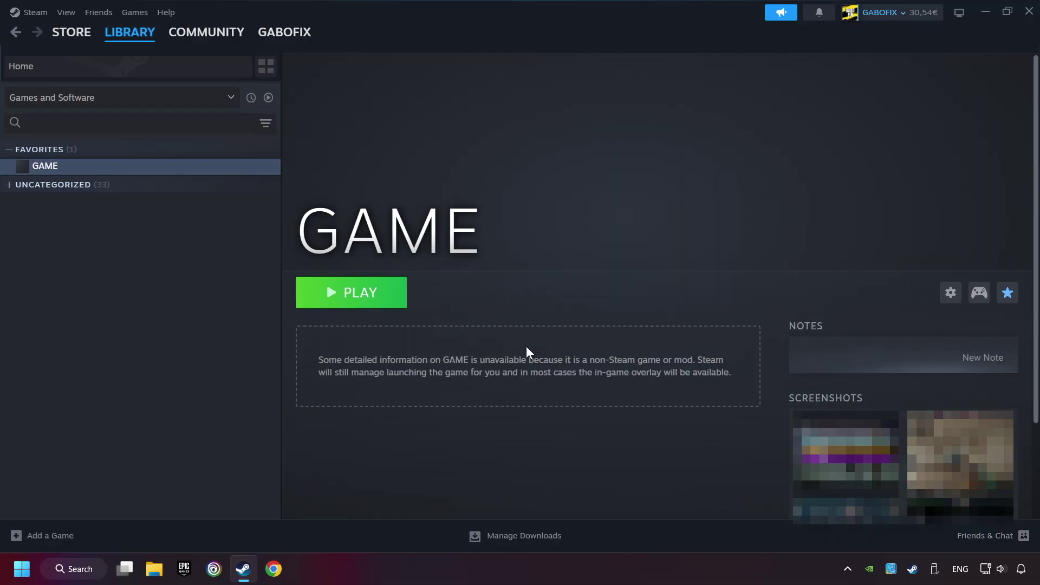
left_click(367, 307)
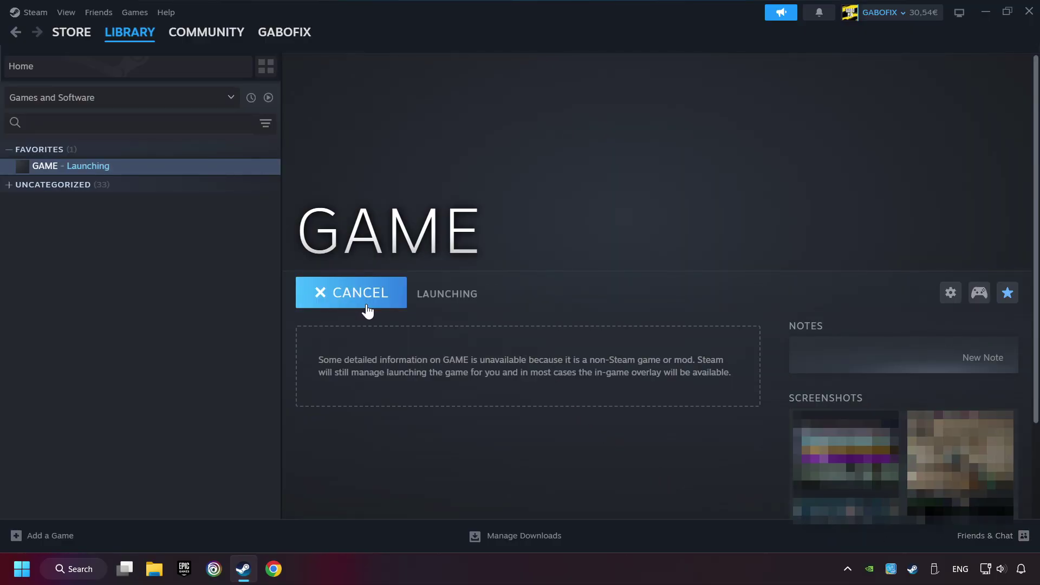